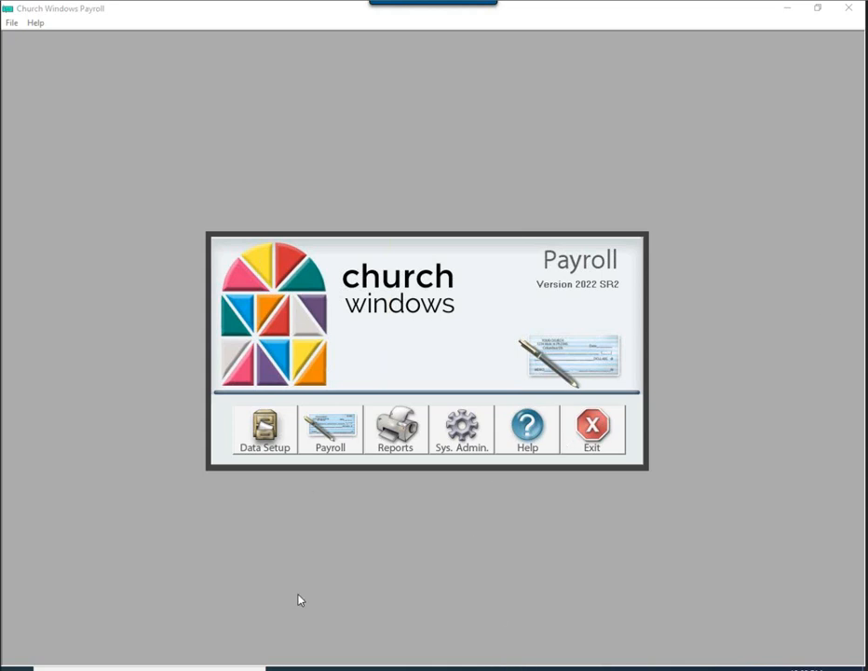
- Open check renumbering and choose the Jun 23, 2022 pay date
left_click(335, 434)
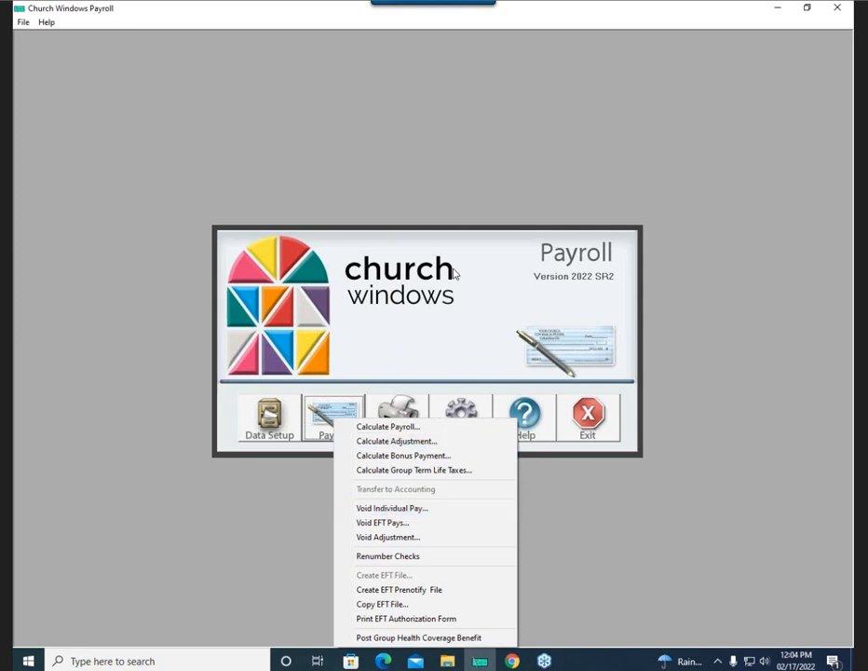
left_click(489, 217)
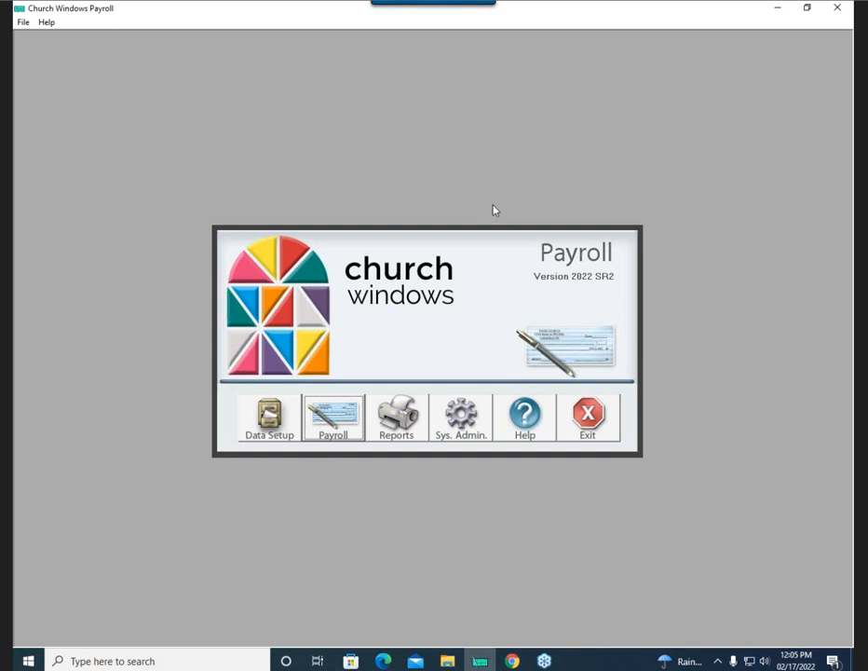
left_click(350, 417)
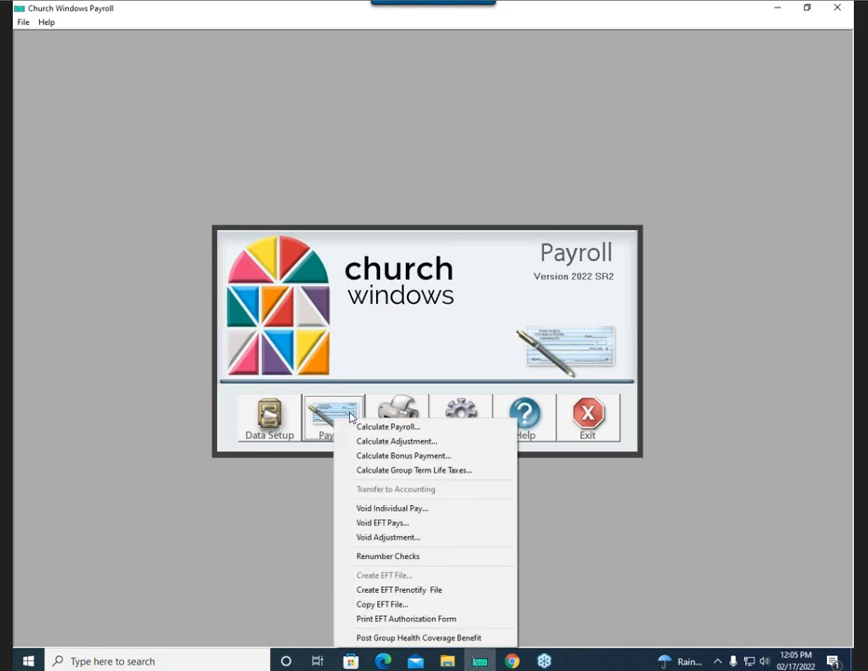
left_click(374, 557)
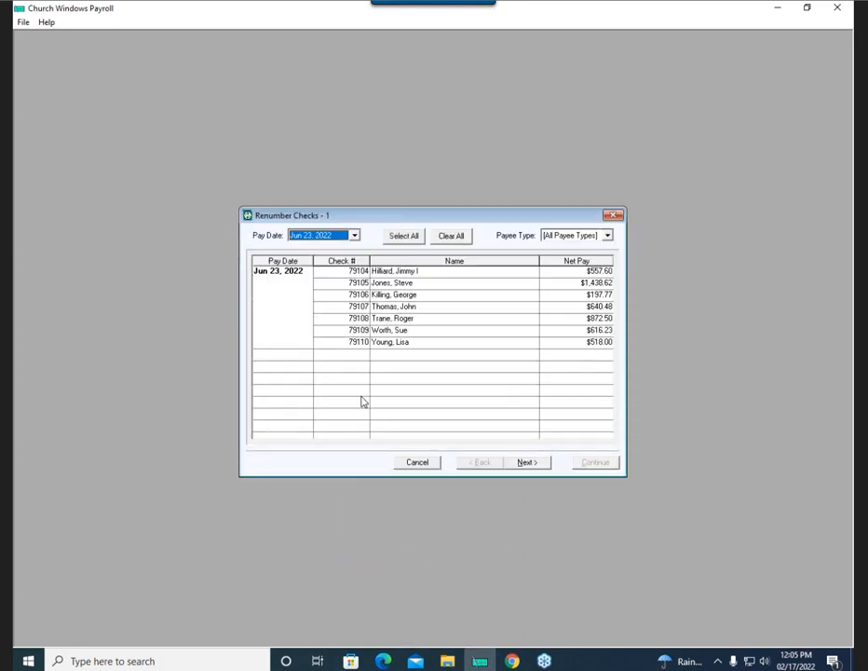
left_click(354, 237)
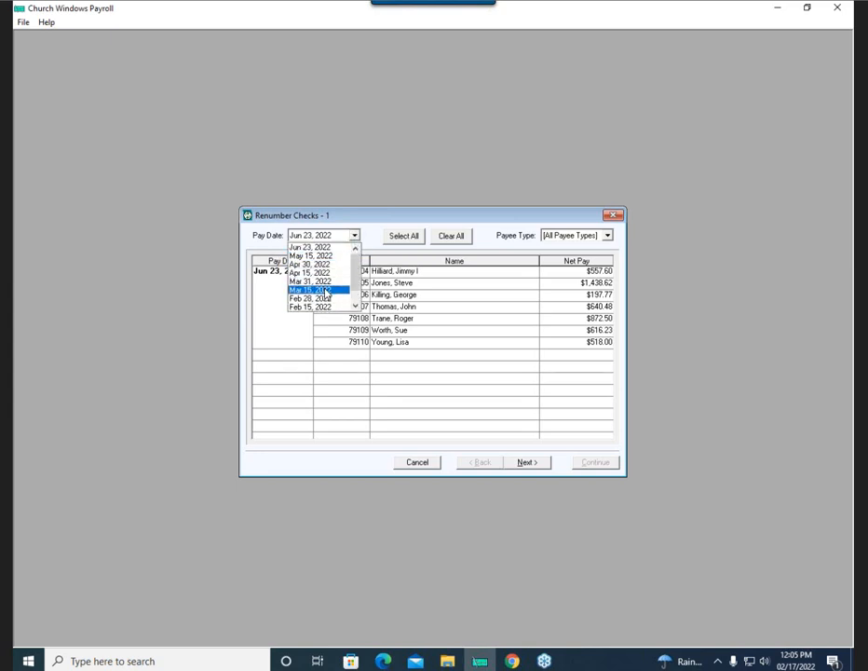
left_click(319, 247)
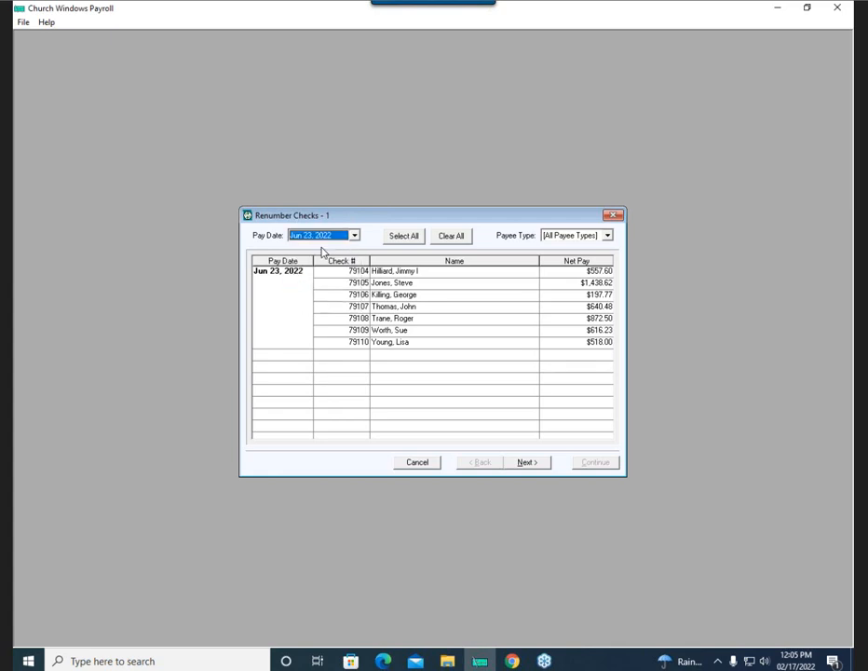
left_click(392, 271)
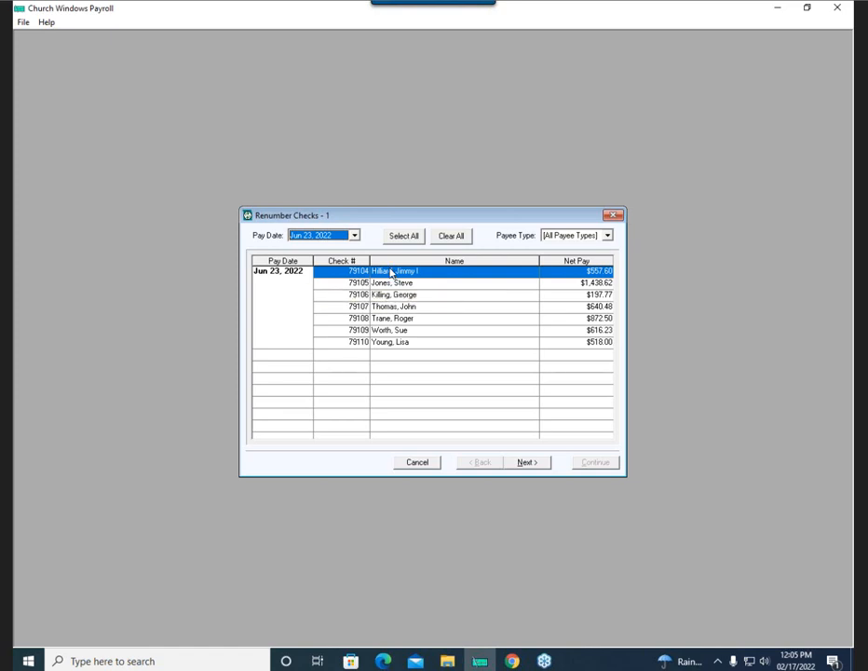
left_click(392, 294)
left_click(402, 332)
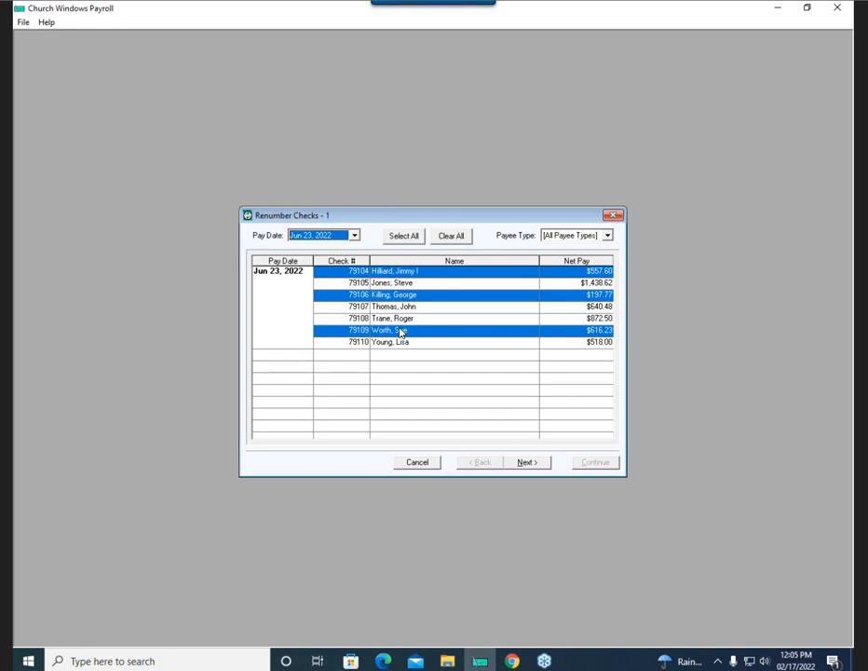
left_click(413, 238)
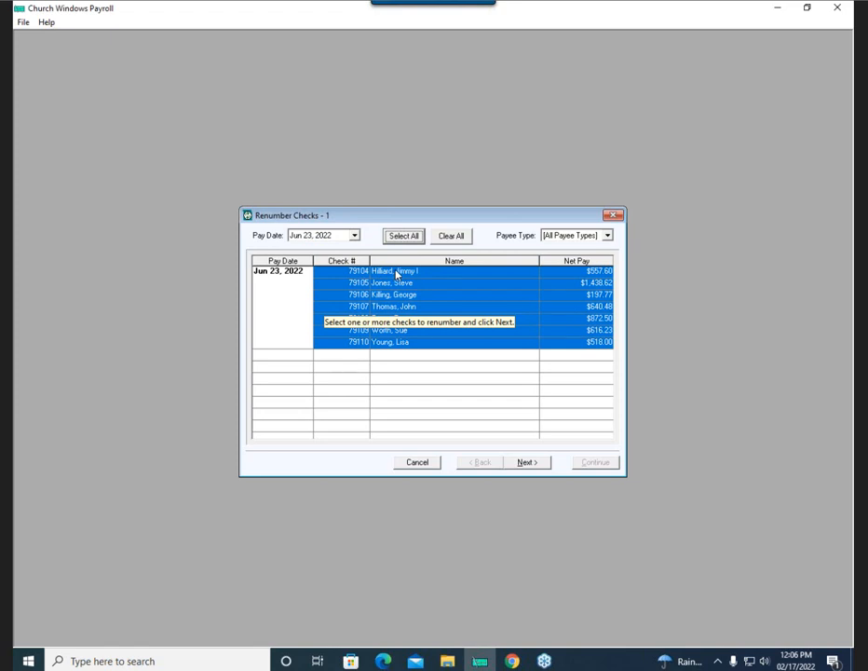
left_click(395, 273)
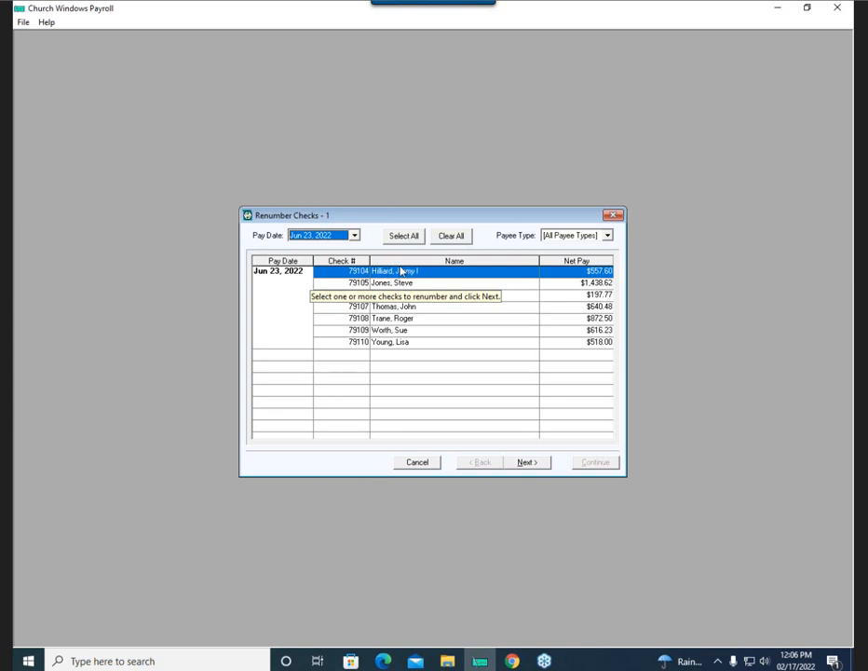
- Select checks 79108 through 79110 for renumbering, keeping all payee types, and proceed to assigning new numbers
left_click(403, 318)
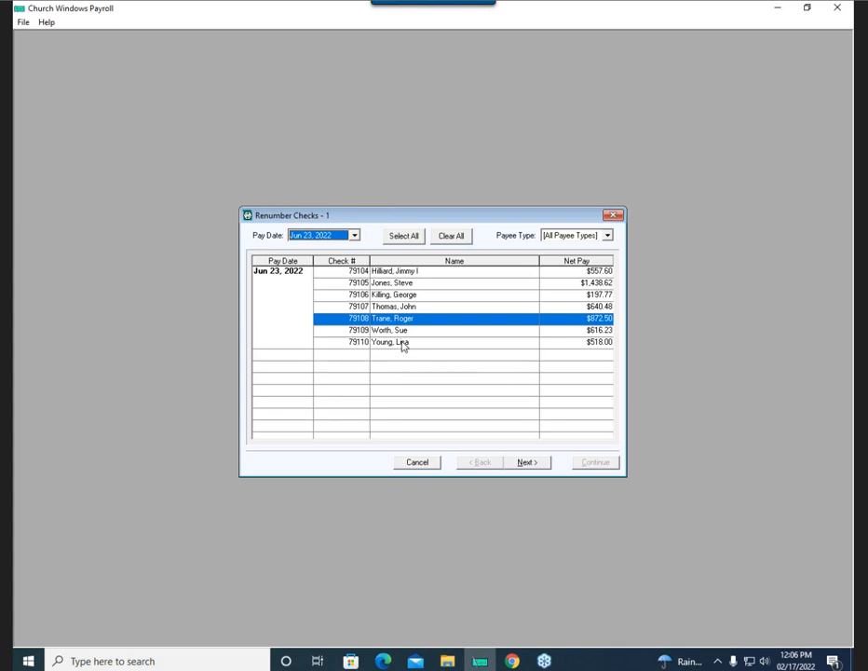
left_click(402, 342, "shift")
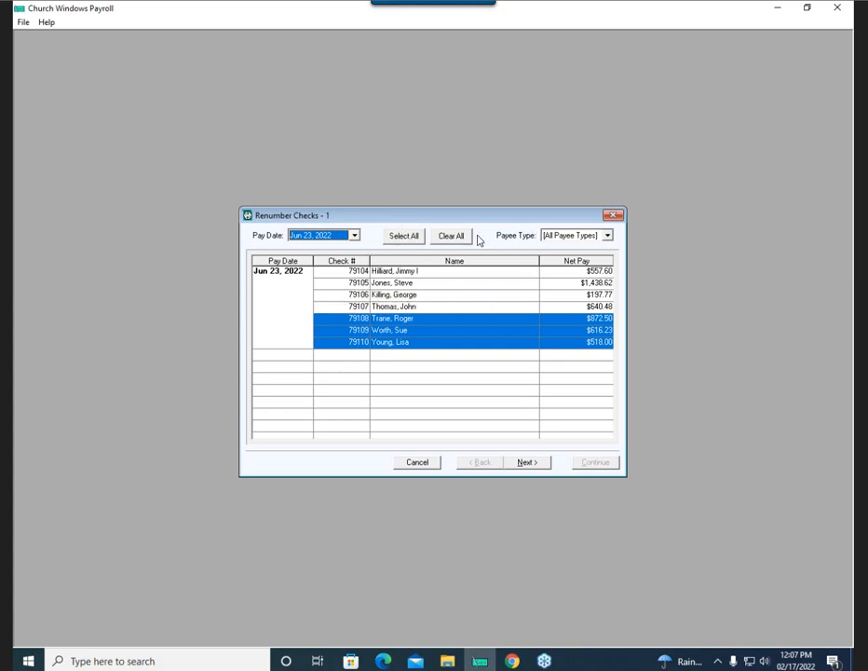
left_click(606, 239)
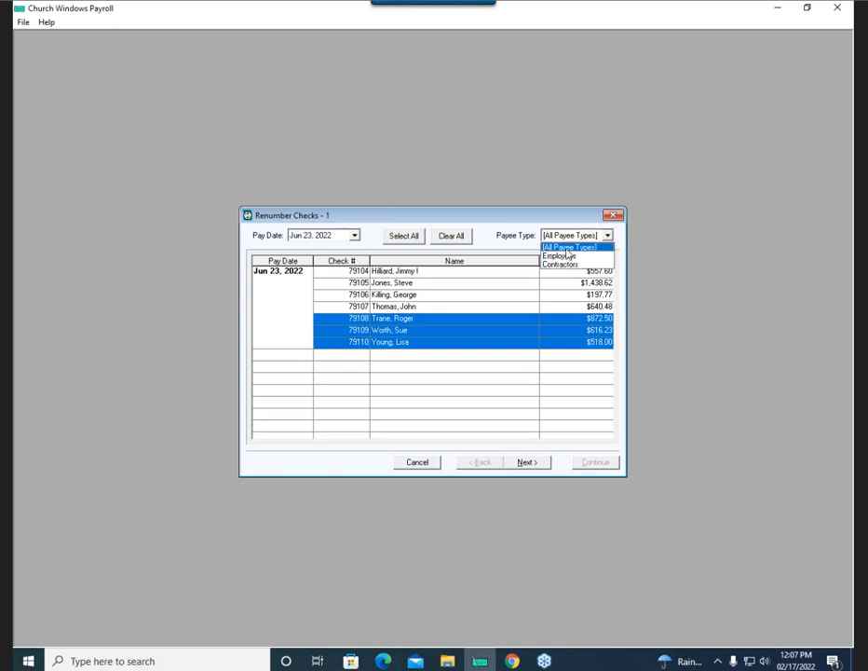
left_click(524, 225)
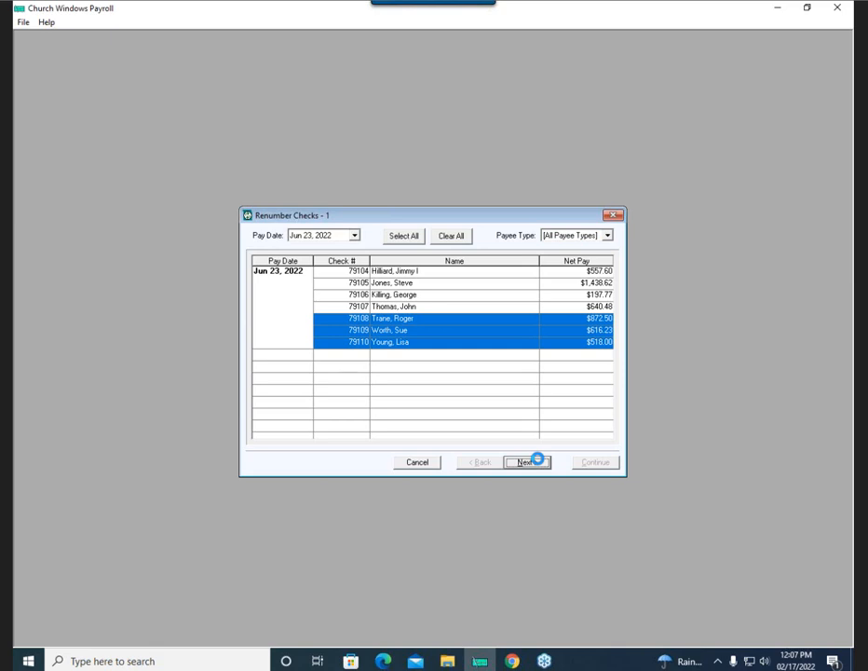
left_click(538, 459)
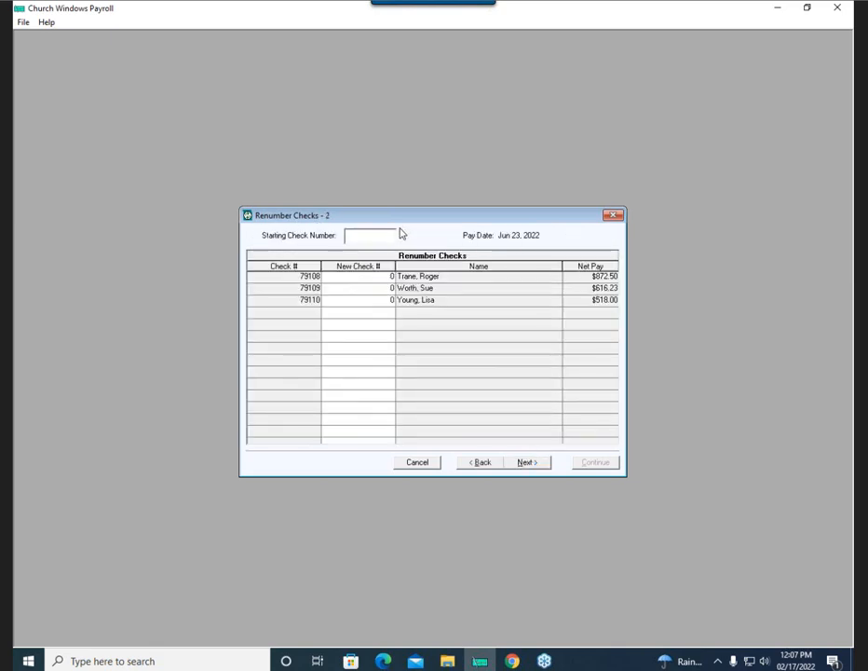
- Renumber the selected checks starting from 79109 and confirm proceeding with the renumbering
type("79109")
key("Return")
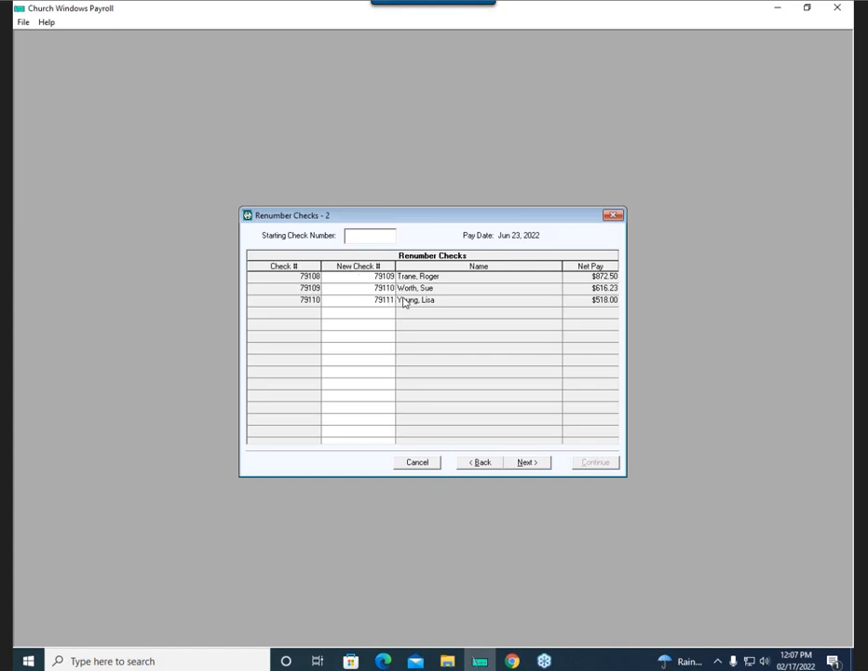
left_click(527, 462)
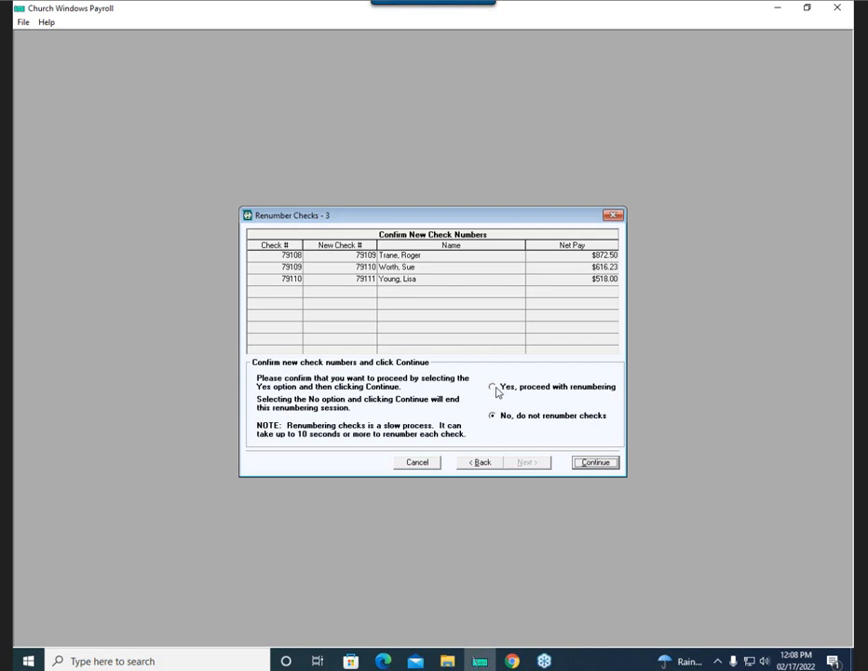
left_click(494, 391)
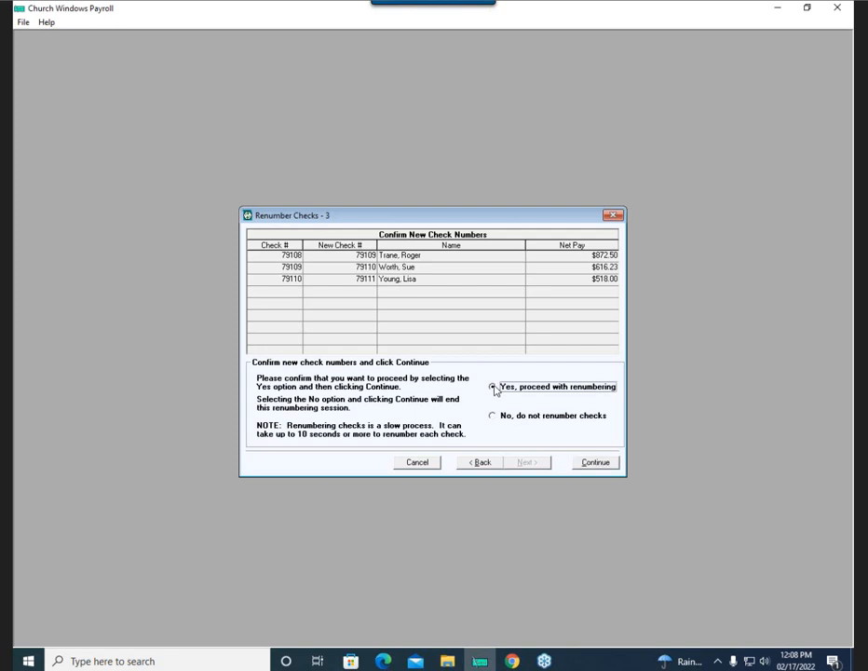
left_click(593, 463)
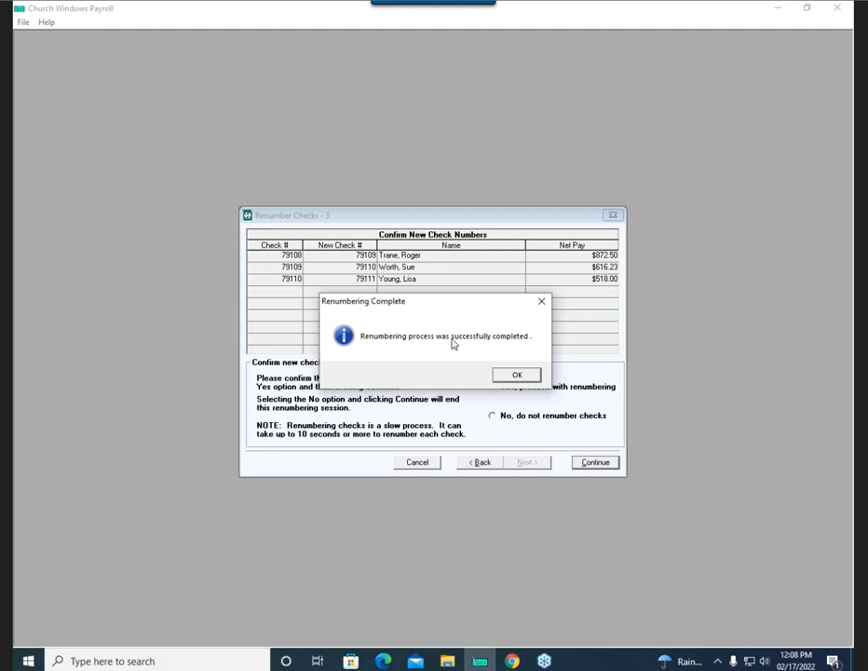
left_click(518, 378)
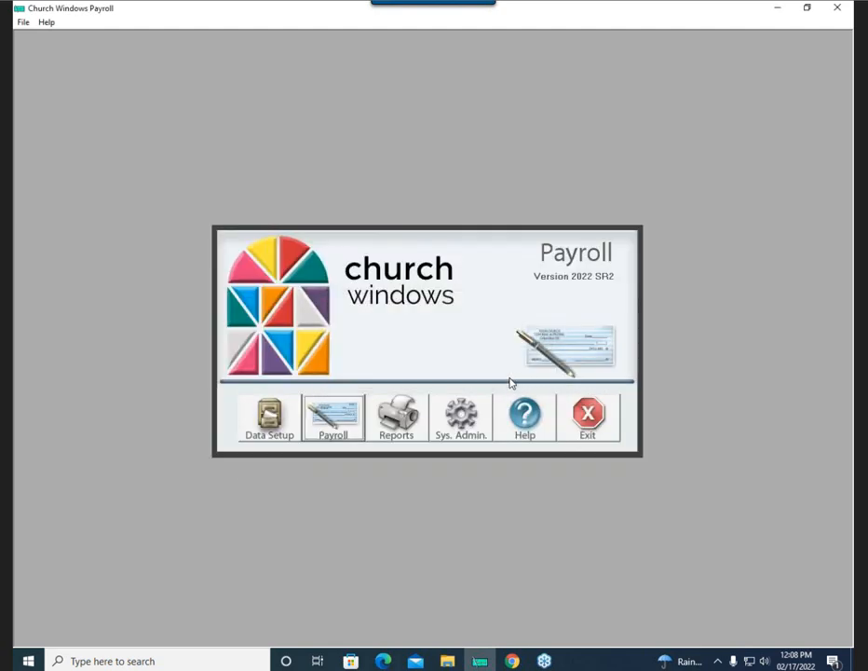
- Review the individual payments available for voiding, checking the Jun 23, 2022 entries, and close the list
left_click(339, 424)
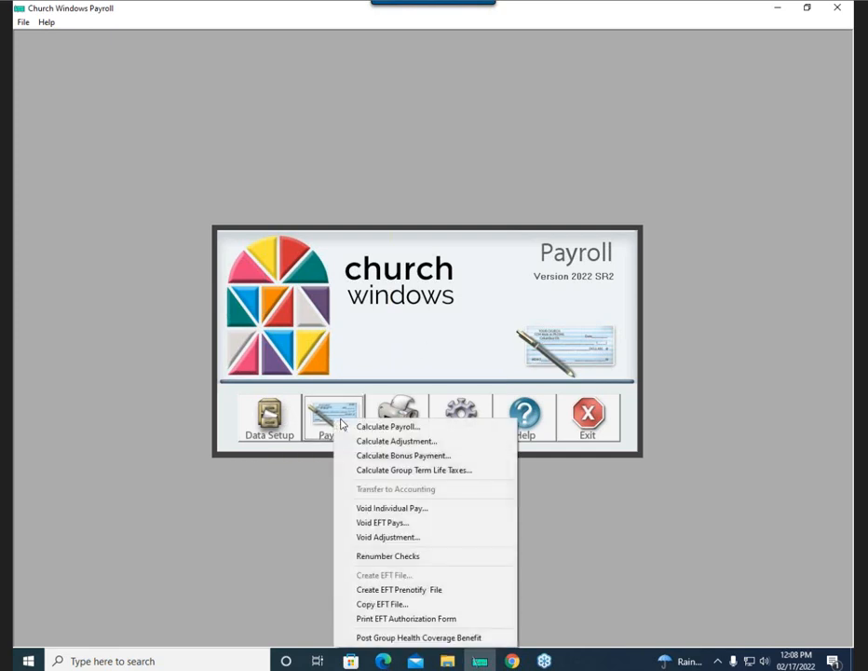
left_click(404, 507)
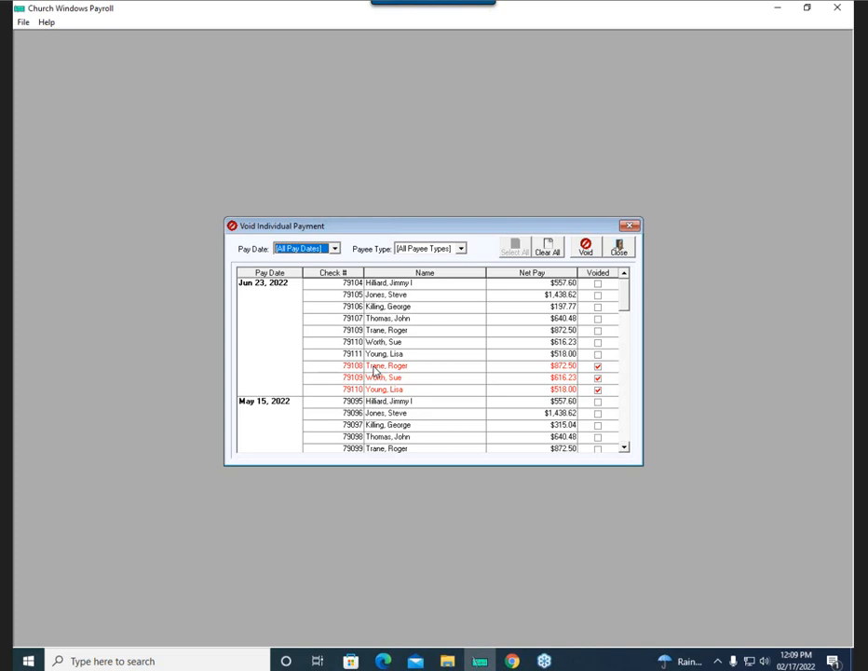
left_click(619, 249)
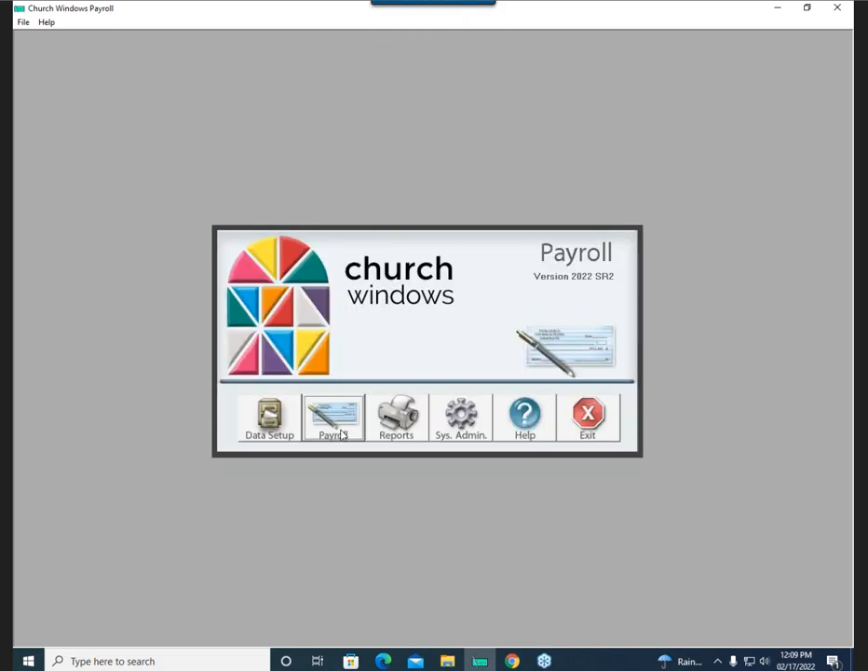
- Set up a check stub reprint for a specific employee, including only the second employee listed
left_click(405, 411)
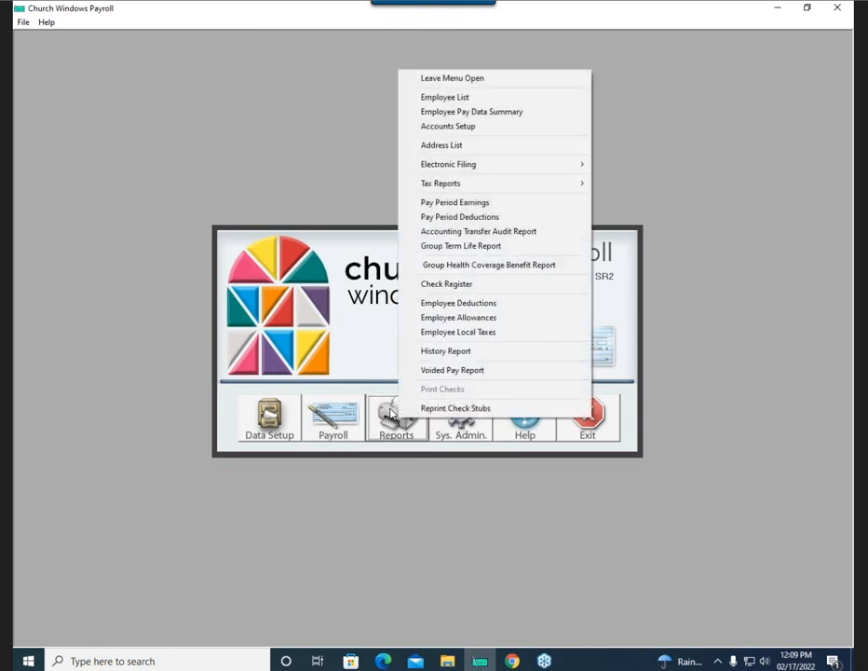
left_click(500, 415)
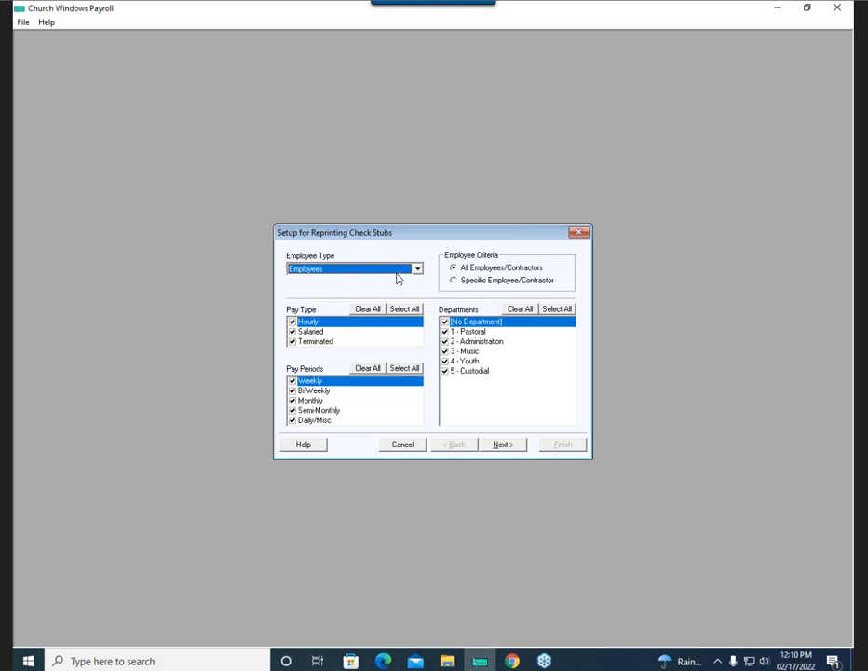
left_click(455, 281)
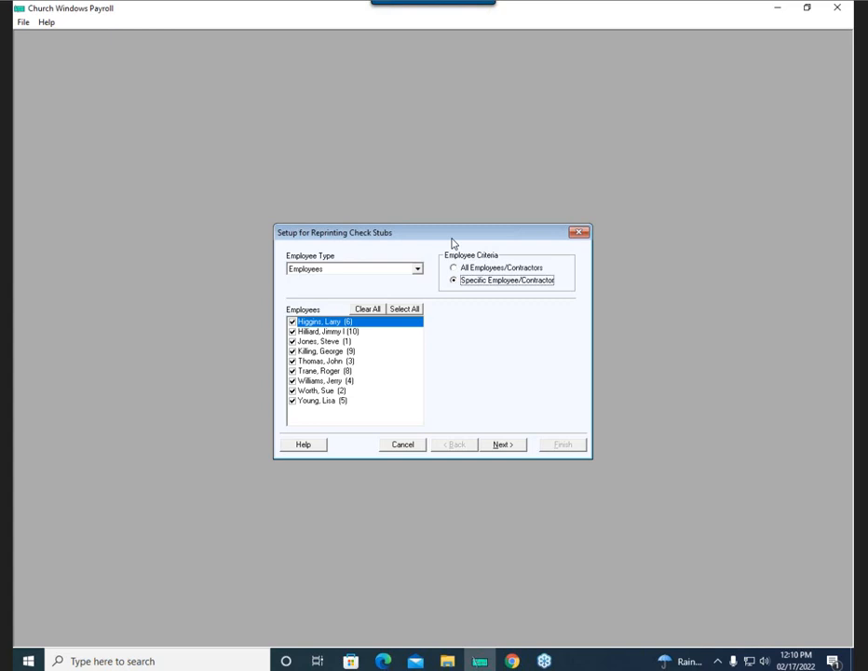
left_click(355, 311)
left_click(292, 332)
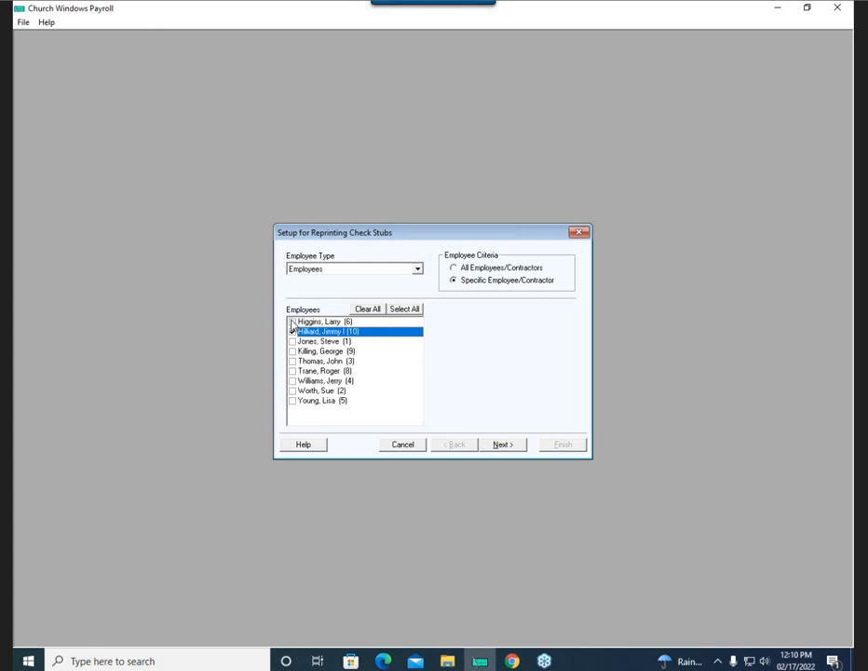
left_click(292, 330)
left_click(507, 445)
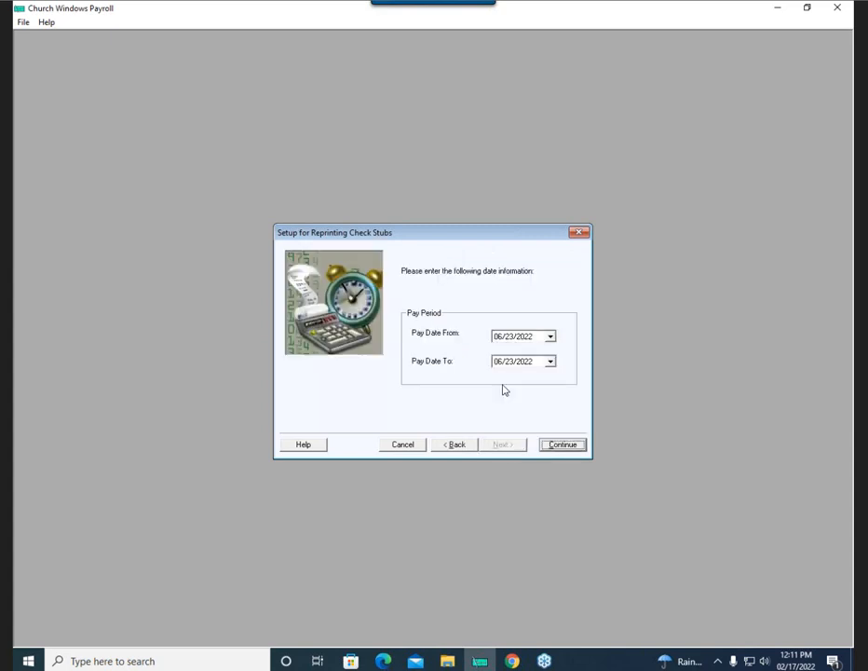
- Set the reprint pay dates to run from January through March 2022 and list the matching stubs
left_click(497, 336)
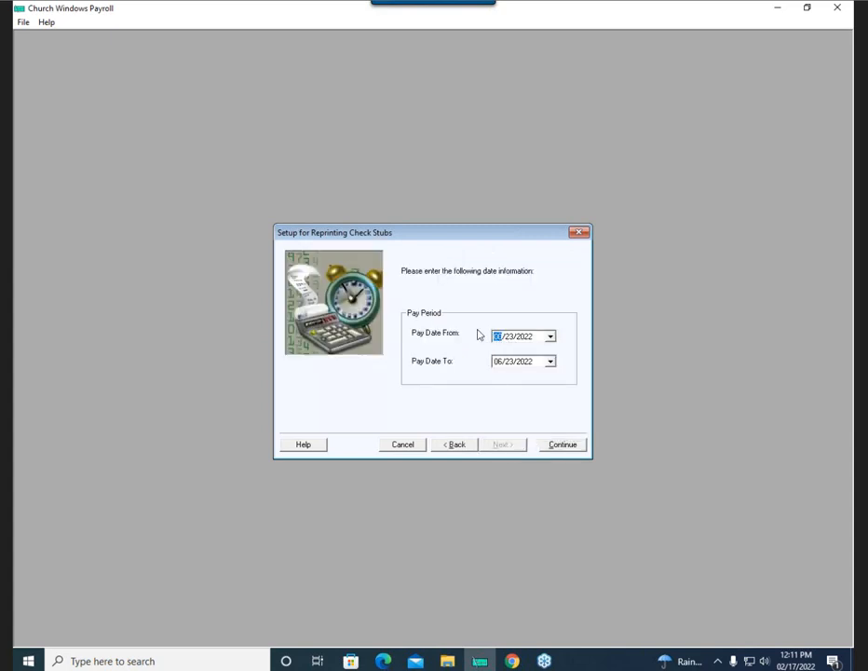
left_click(511, 337)
type("01")
left_click(498, 362)
type("03")
left_click(563, 445)
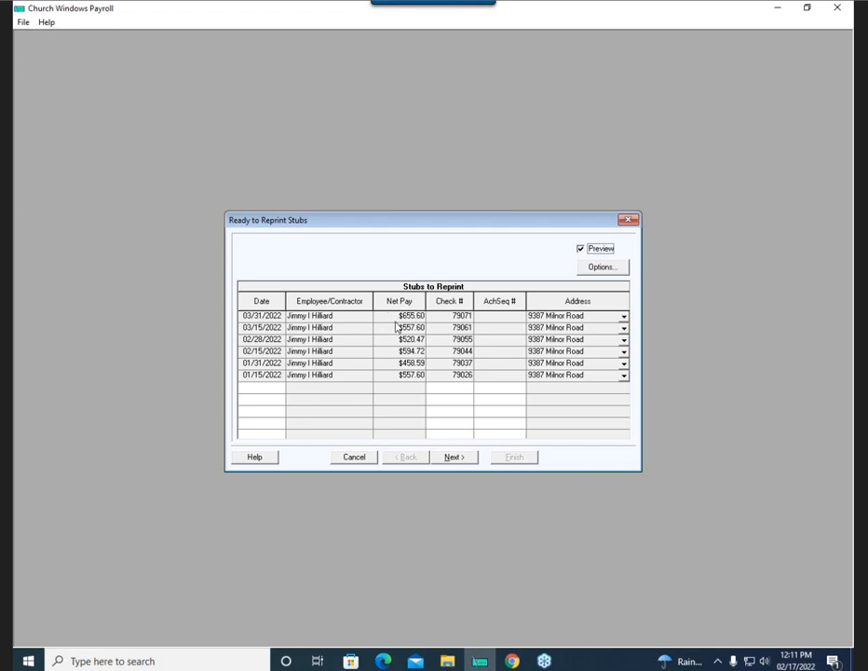
- Preview the listed check stubs, examine the first page's pay details and check copy, and finish the preview
left_click(452, 458)
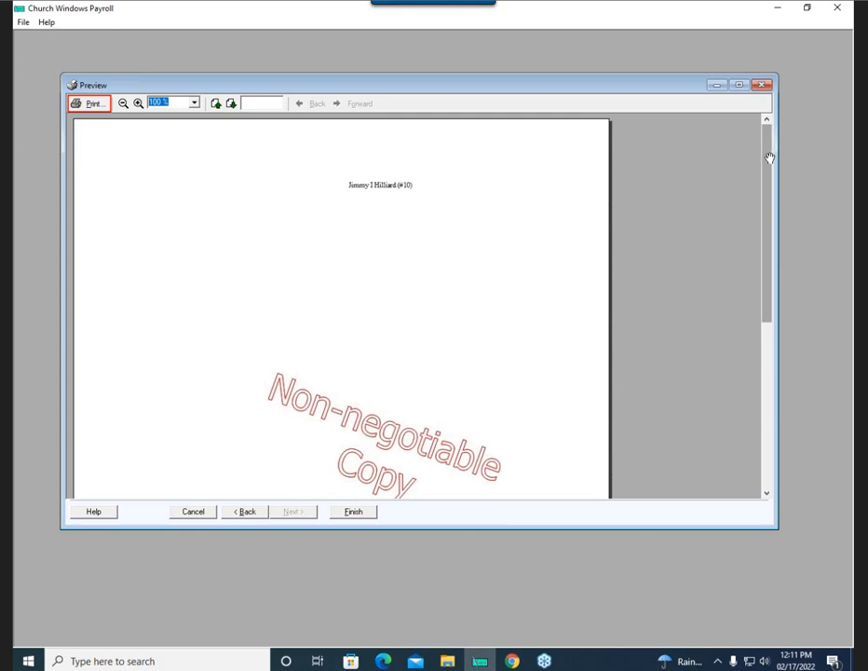
mouse_move(769, 158)
left_mouse_down()
mouse_move(791, 240)
mouse_move(792, 192)
mouse_move(768, 144)
left_mouse_up()
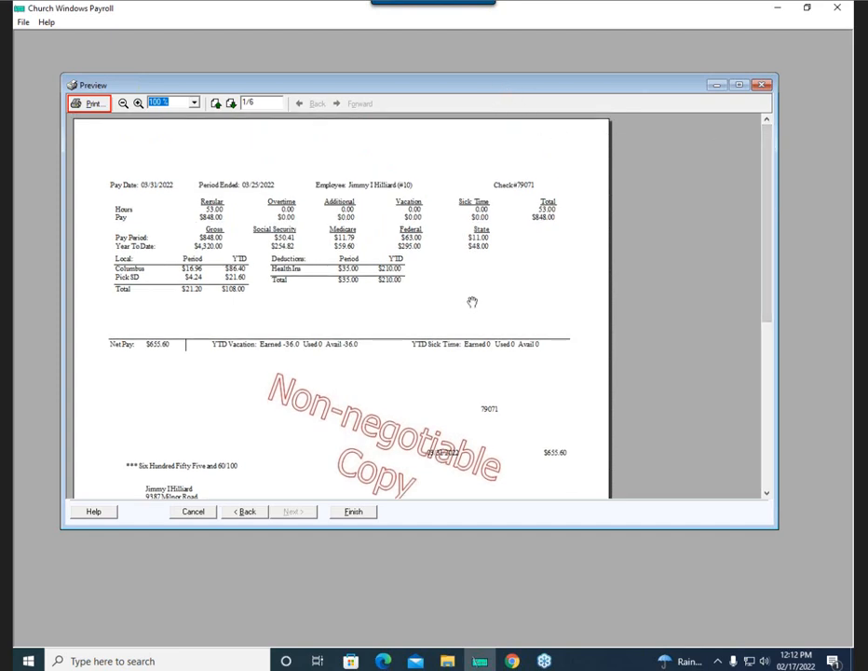
scroll(471, 303, "down", 3)
scroll(472, 303, "up", 3)
scroll(475, 301, "down", 2)
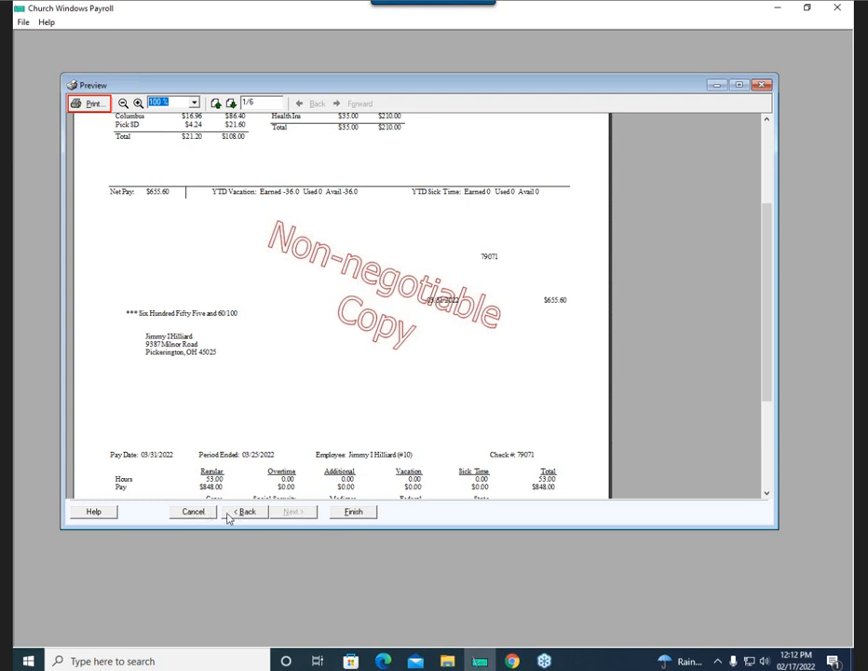
left_click(349, 516)
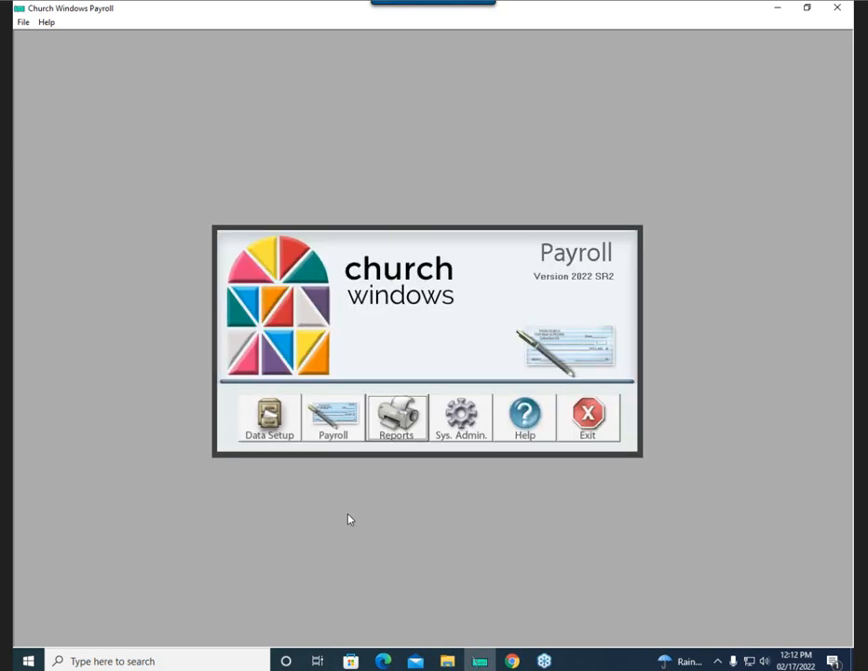
- Generate a check stub reprint preview for all listed specific employees with the 06/23/2022 pay date
left_click(422, 418)
left_click(424, 407)
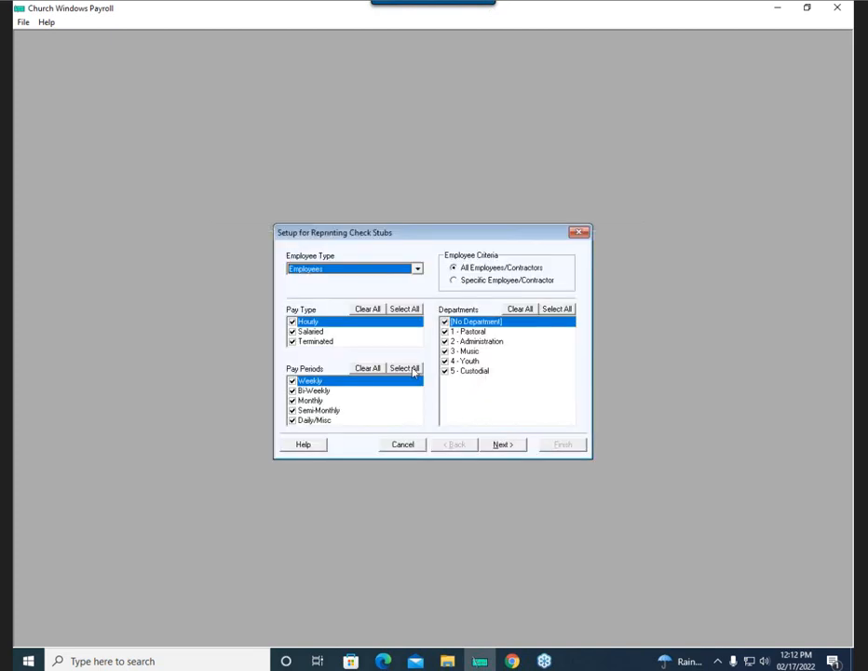
left_click(453, 280)
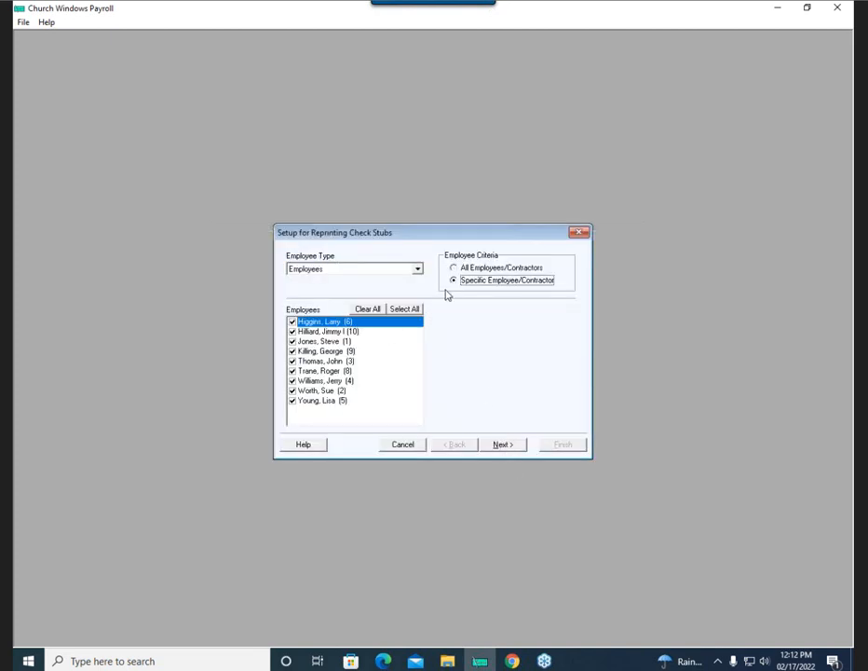
left_click(510, 446)
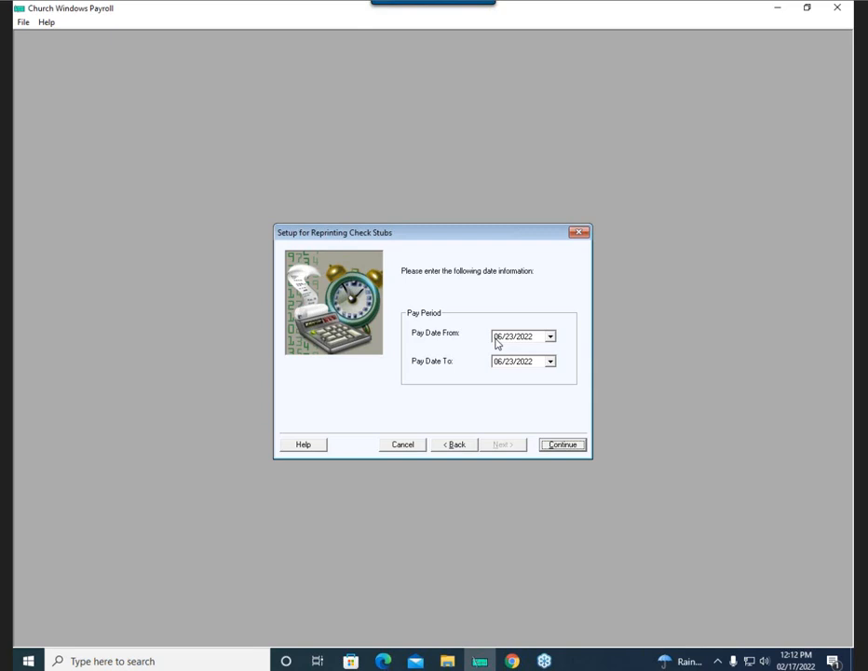
left_click(552, 445)
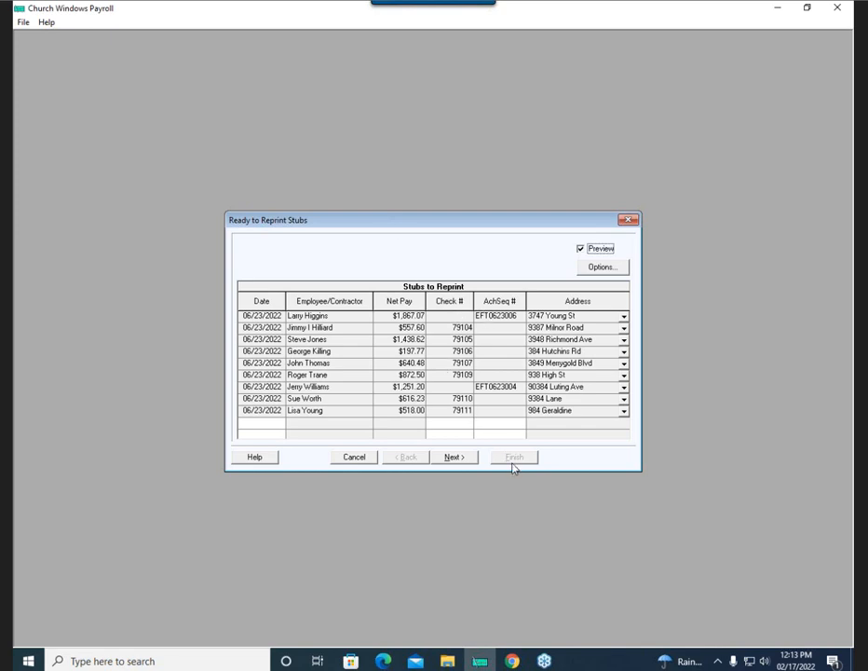
left_click(453, 457)
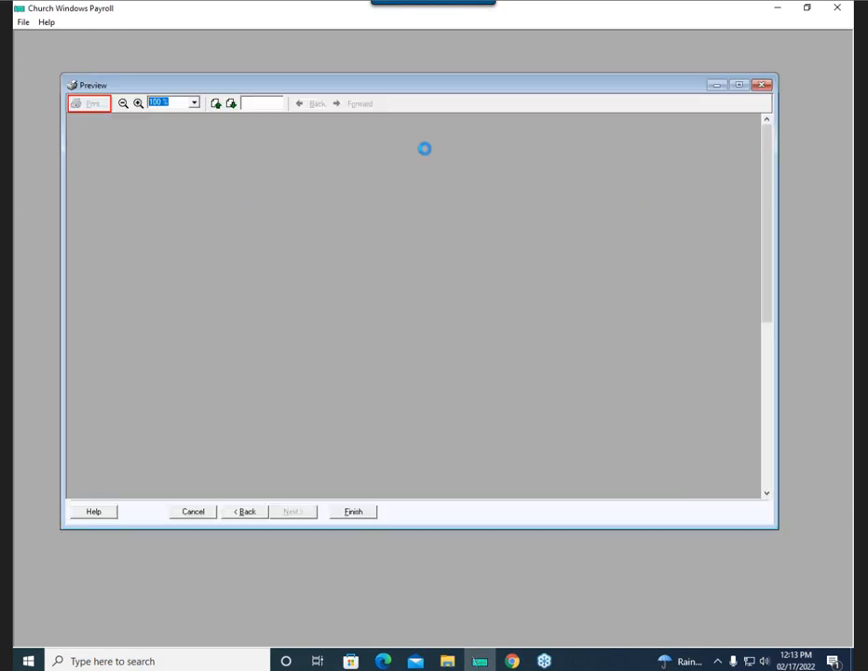